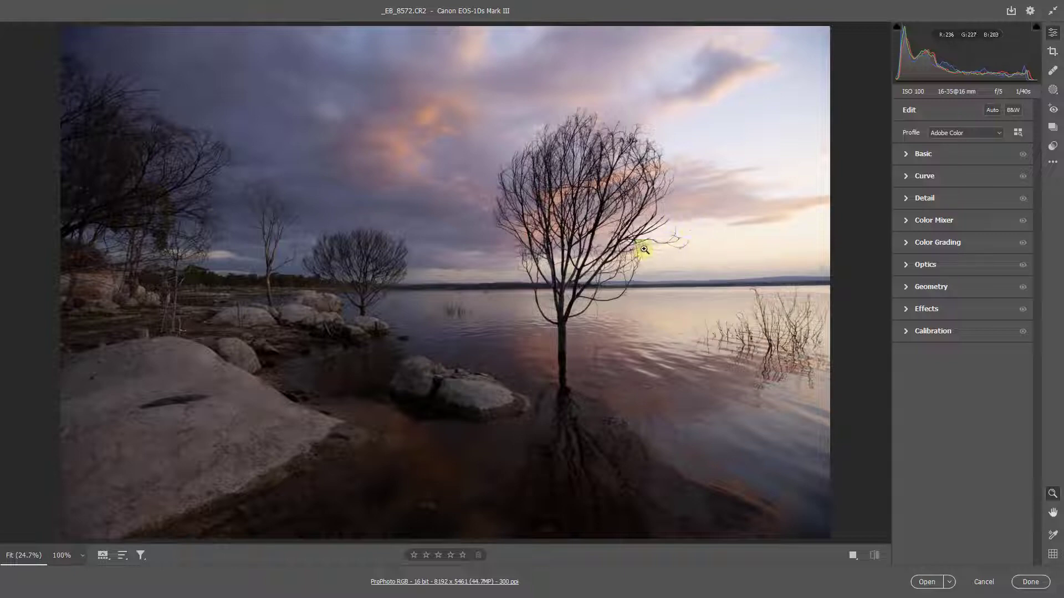
# Examine the fine branches of the large tree at high magnification for colour fringing along their edges
pyautogui.click(659, 244)
pyautogui.moveTo(659, 244); pyautogui.dragTo(353, 345)
pyautogui.press('h')
pyautogui.moveTo(166, 340); pyautogui.dragTo(631, 194)
pyautogui.press('z')
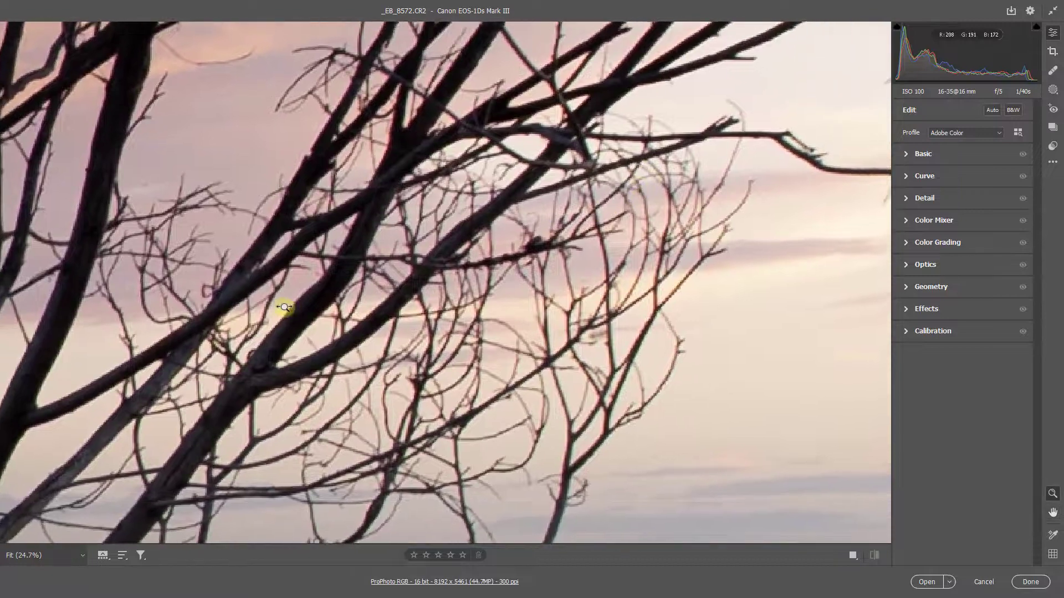
pyautogui.moveTo(281, 304); pyautogui.dragTo(370, 326)
pyautogui.press('h')
pyautogui.moveTo(321, 358); pyautogui.dragTo(387, 246)
pyautogui.press('z')
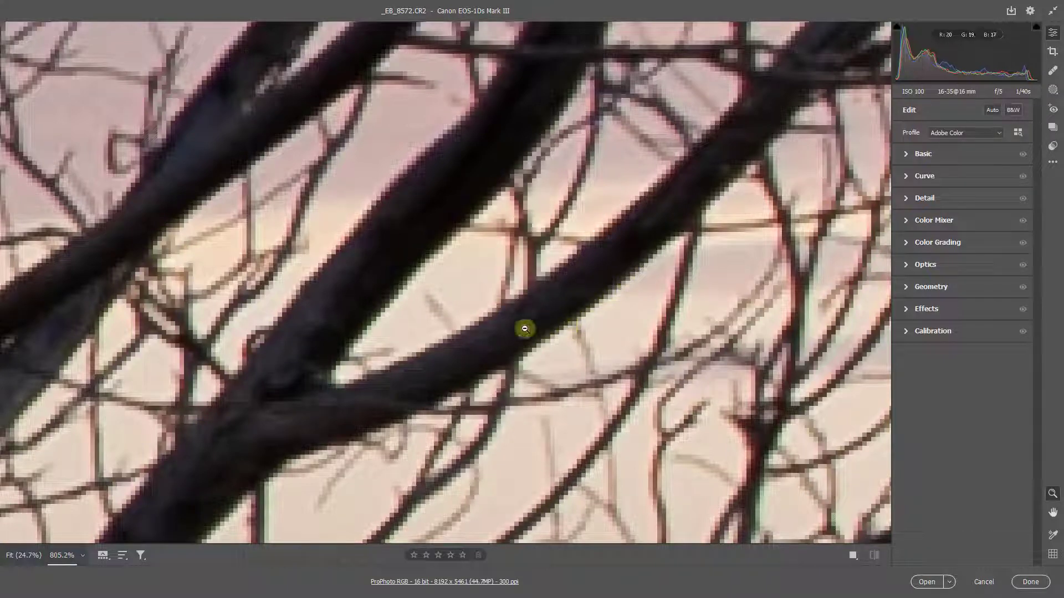
# Raise the lake photo's Vibrance to +46 in the Basic adjustments
pyautogui.click(906, 155)
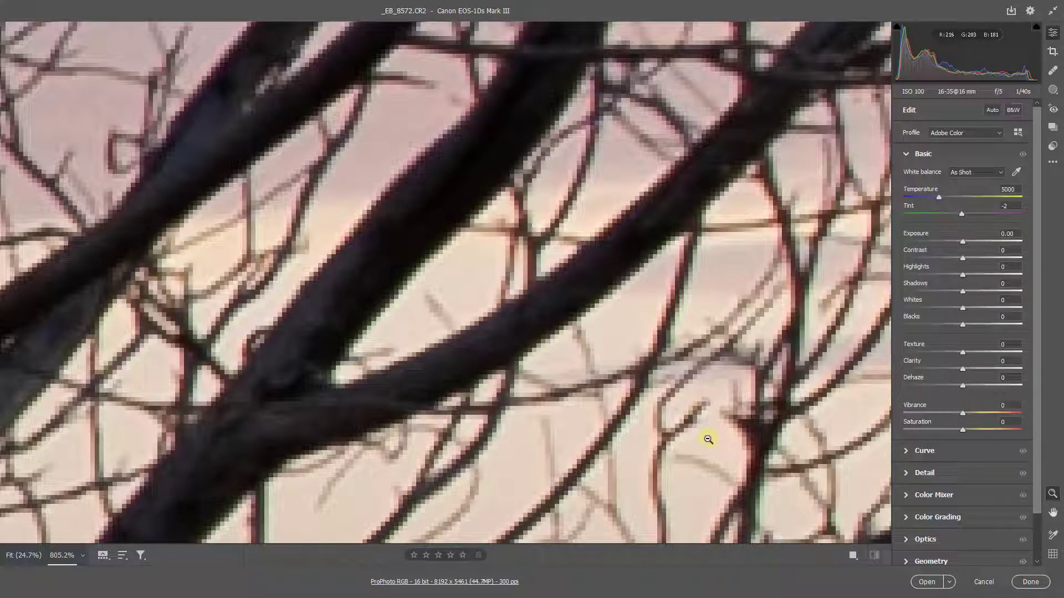
pyautogui.click(991, 413)
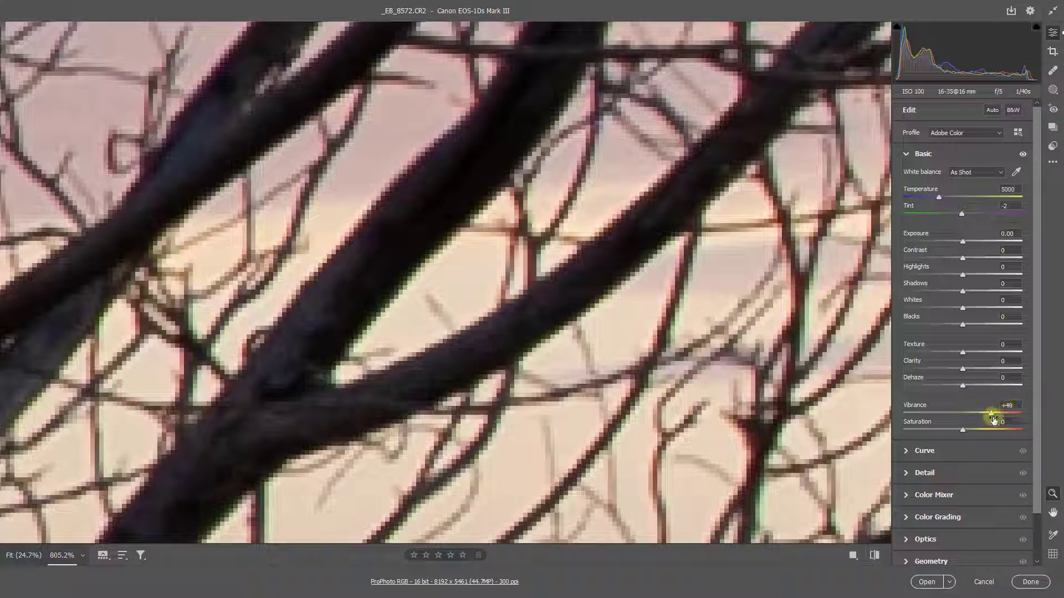
pyautogui.click(906, 154)
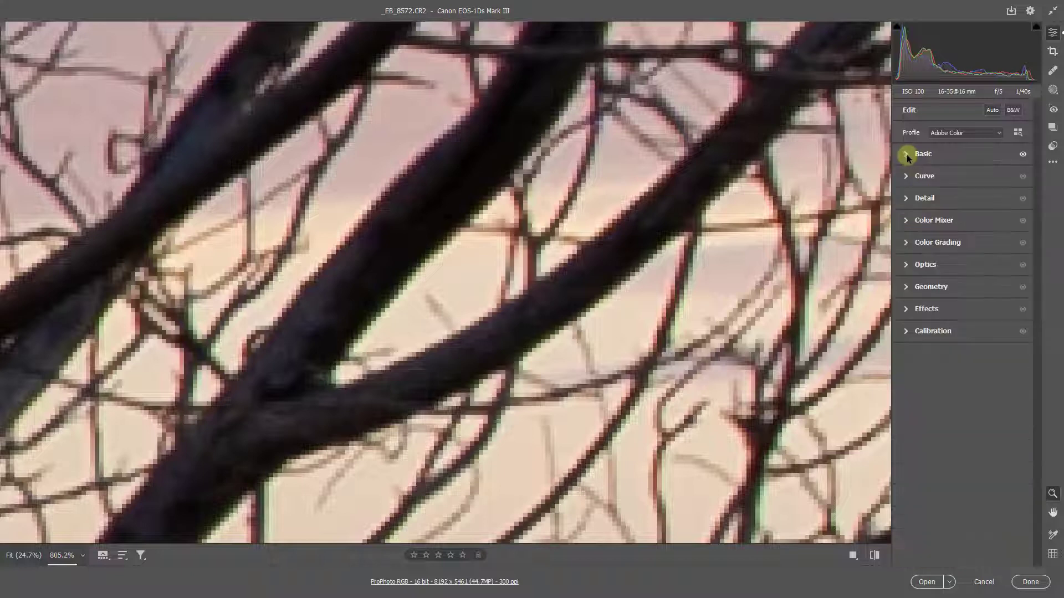
# Enable chromatic aberration removal for the lake photo and return to the full image view
pyautogui.click(907, 265)
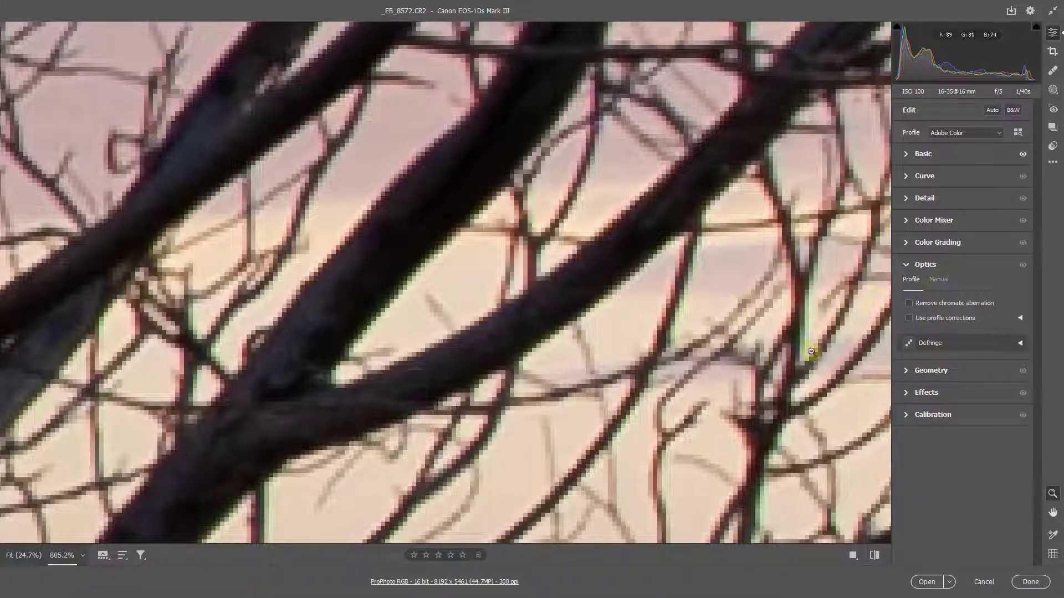
pyautogui.click(909, 304)
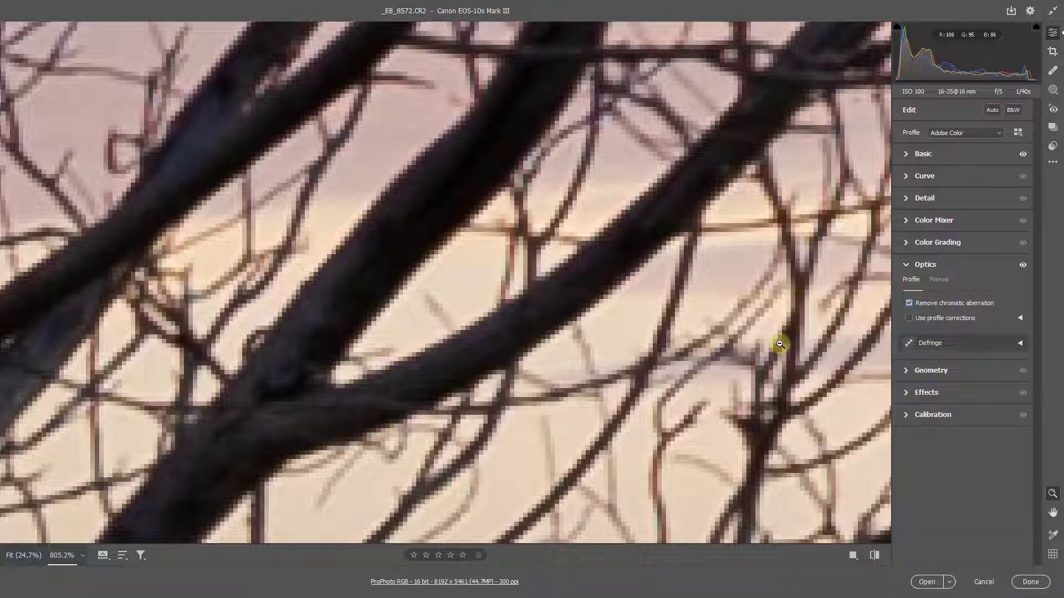
pyautogui.hotkey('ctrl', '0')
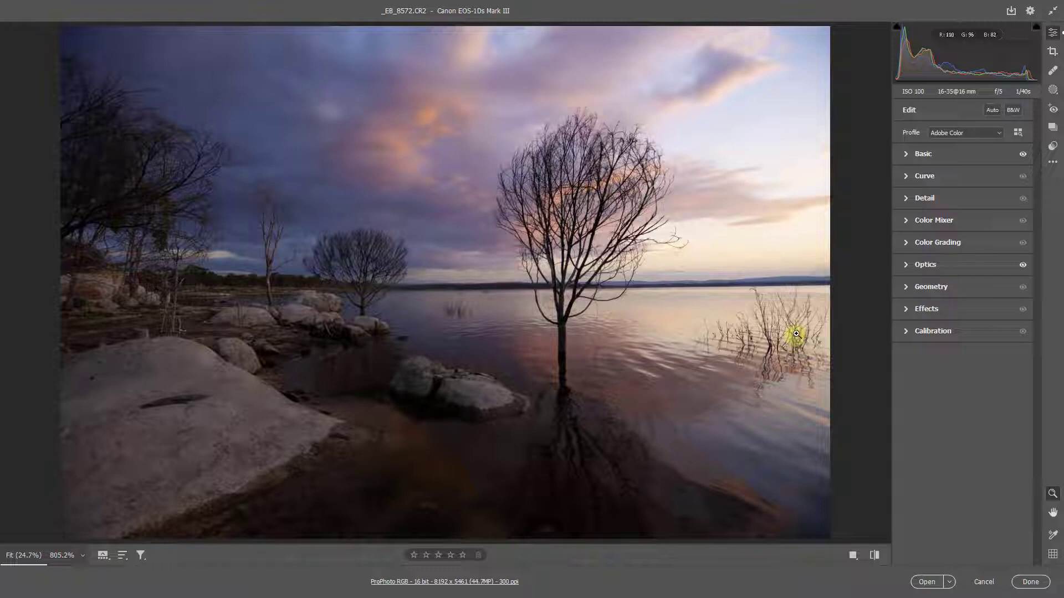
pyautogui.click(905, 154)
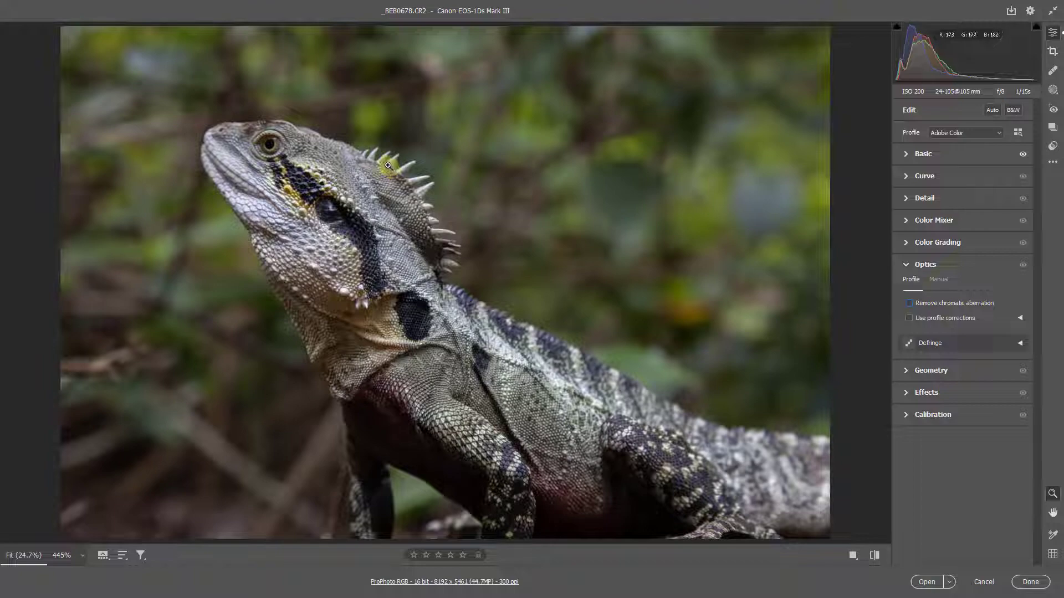
# Inspect the spines on the lizard's neck up close and enable chromatic aberration removal for this photo
pyautogui.moveTo(391, 169); pyautogui.dragTo(525, 372)
pyautogui.press('h')
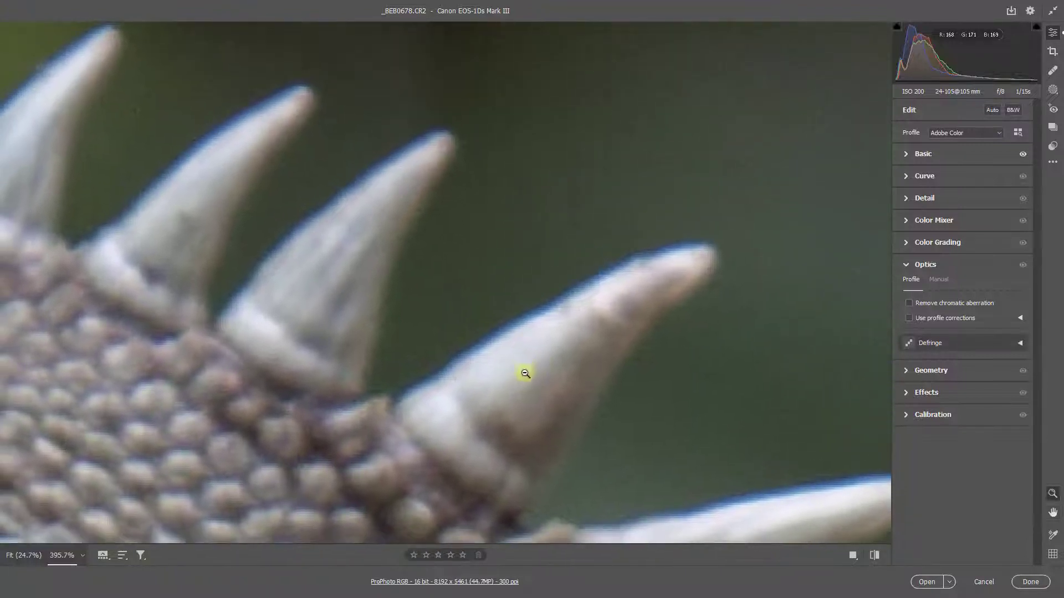
pyautogui.press('z')
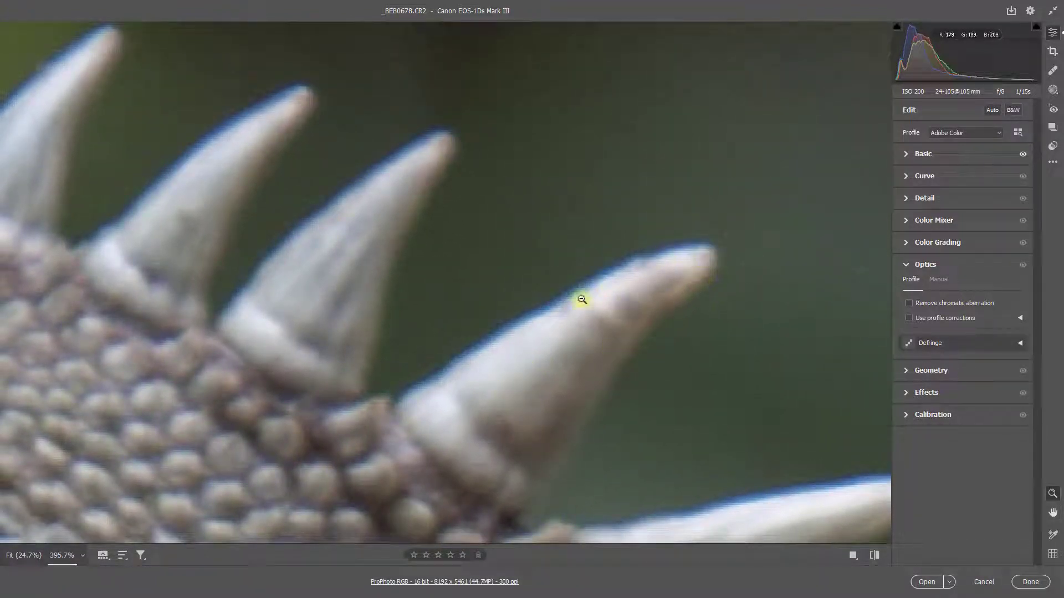
pyautogui.click(909, 304)
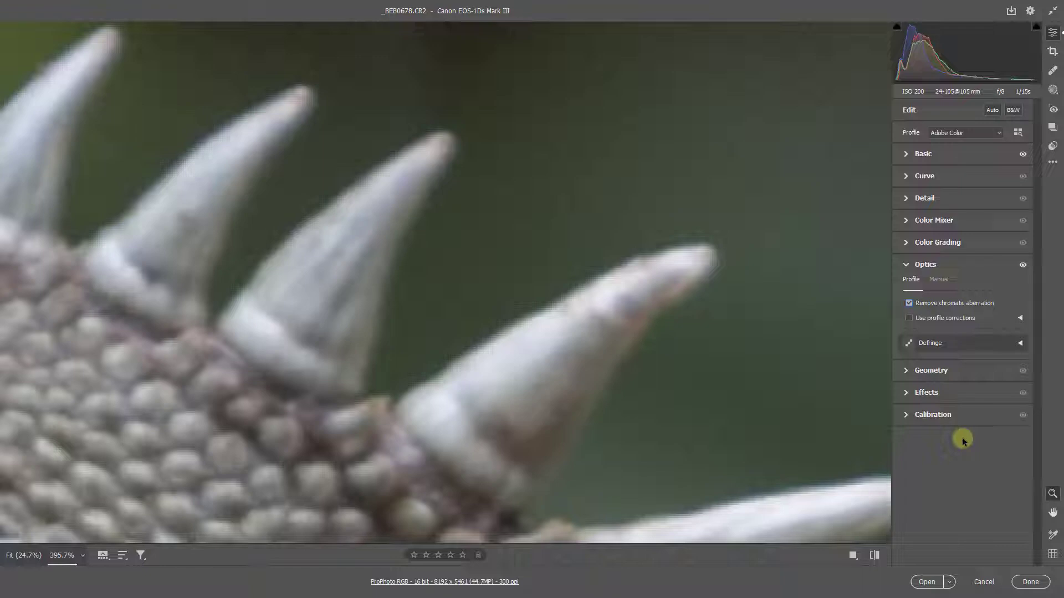
pyautogui.hotkey('ctrl', '0')
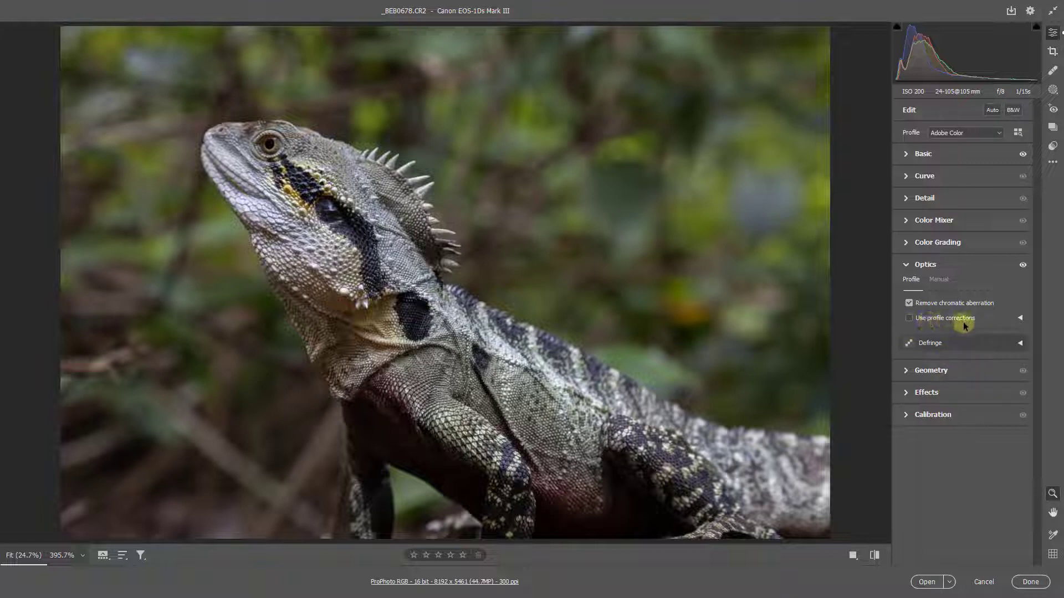
# Compare the lizard photo with and without lens profile corrections, leaving both profile corrections and chromatic aberration removal enabled
pyautogui.click(909, 319)
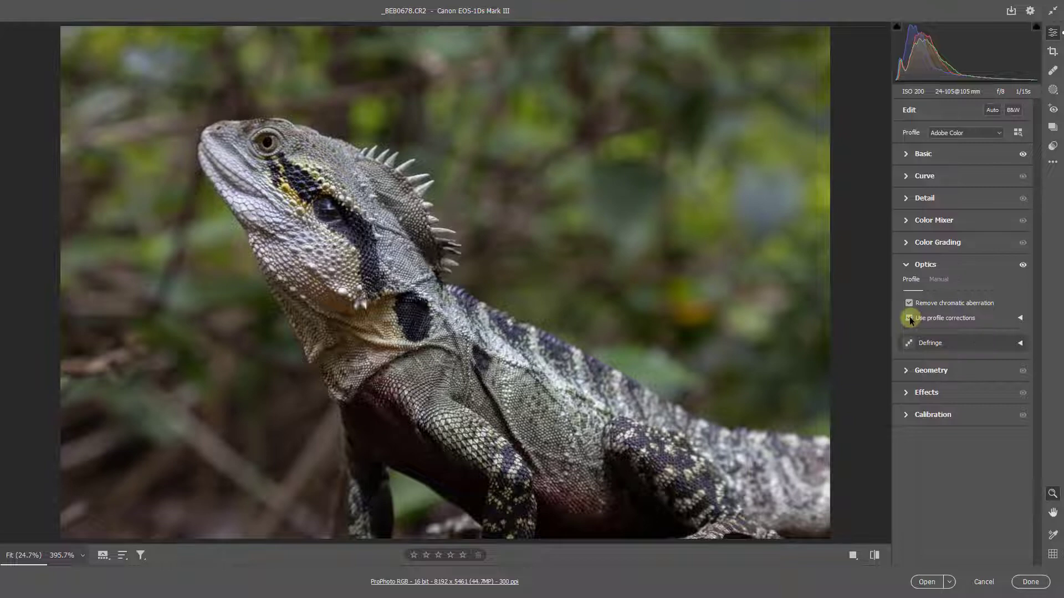
pyautogui.click(909, 320)
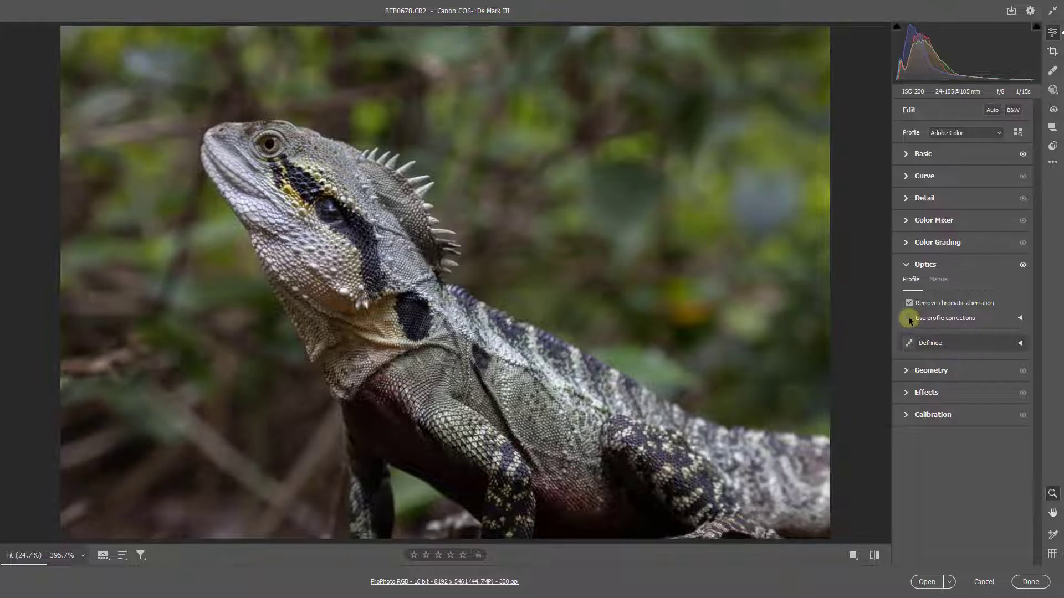
pyautogui.click(909, 319)
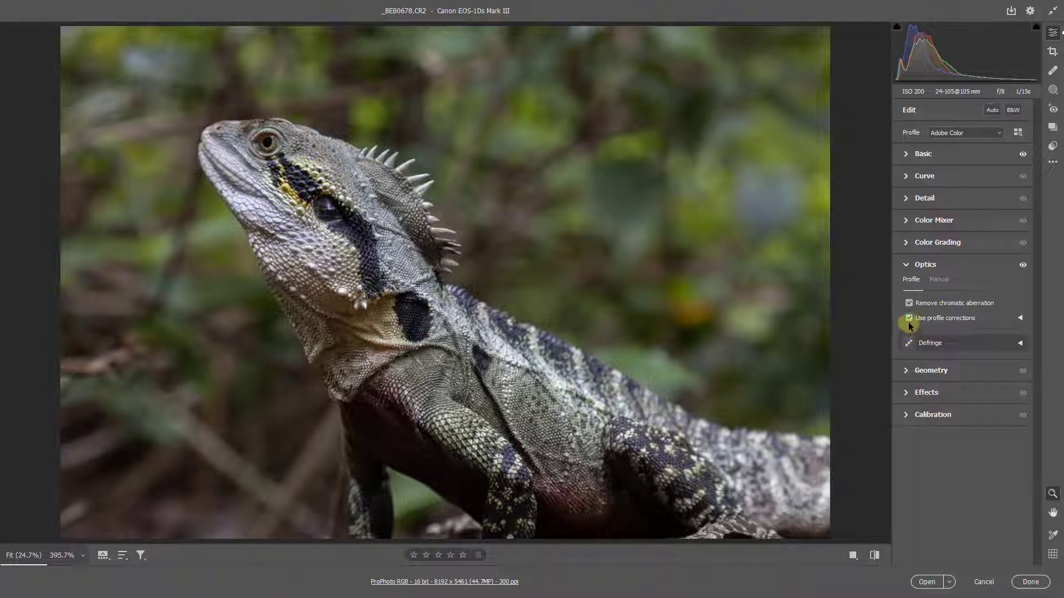
pyautogui.click(909, 303)
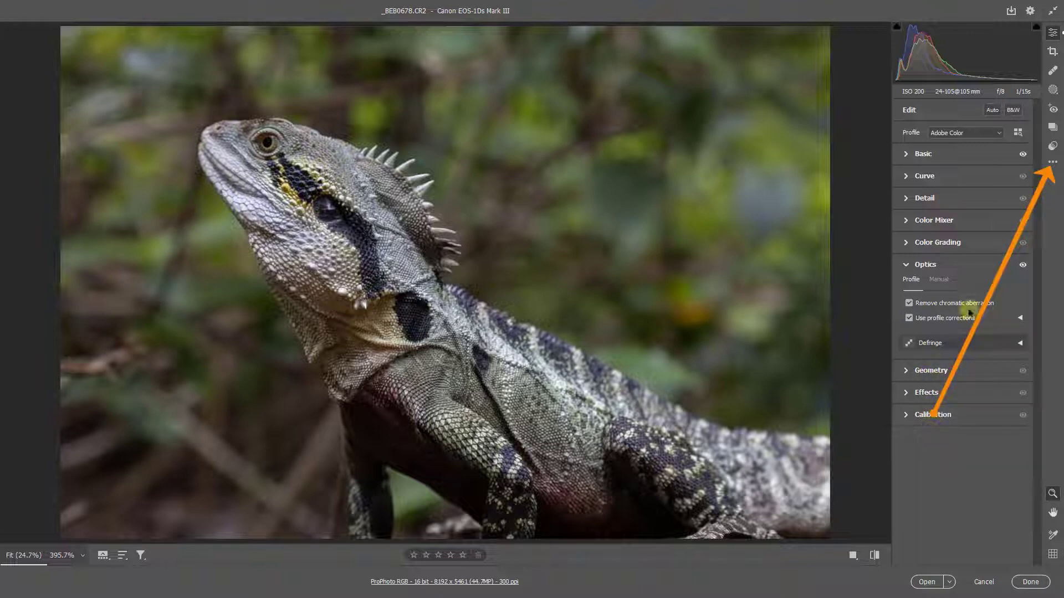
# Save the lens correction settings as a new preset named Optics in the User Presets group
pyautogui.click(1052, 163)
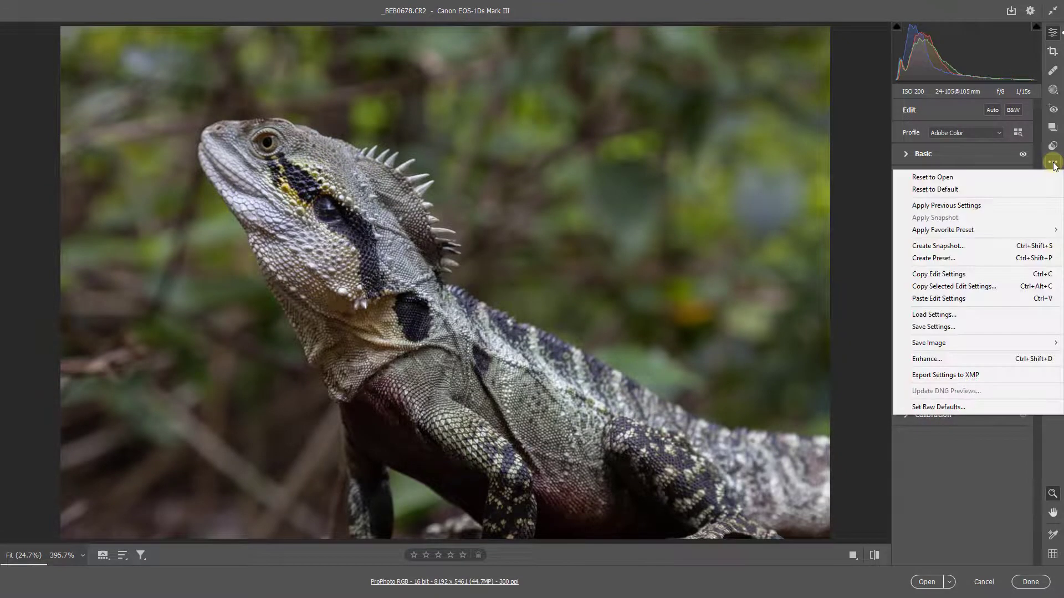
pyautogui.click(933, 259)
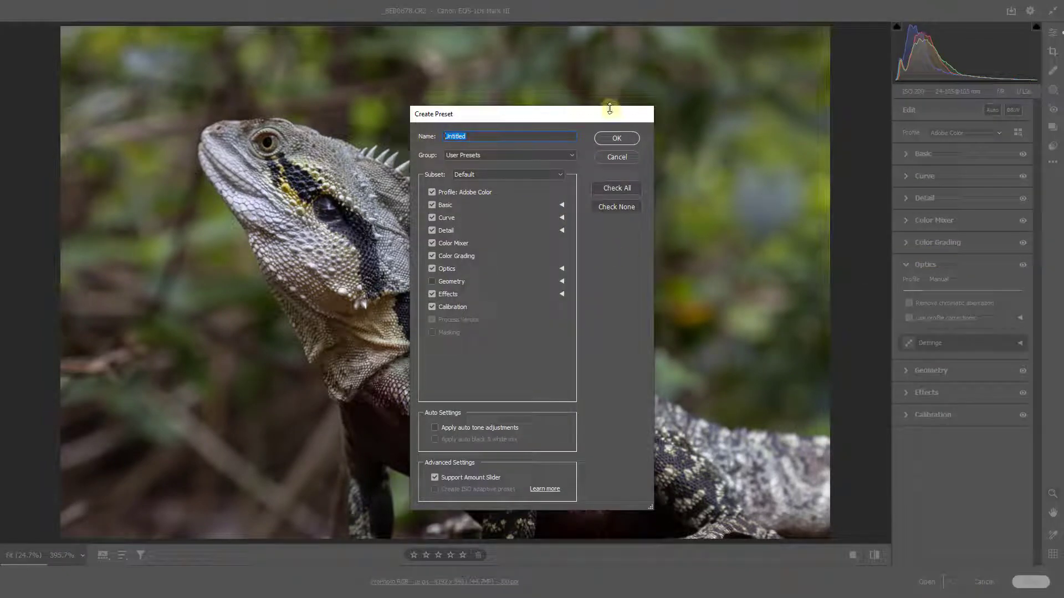
pyautogui.write('Optics')
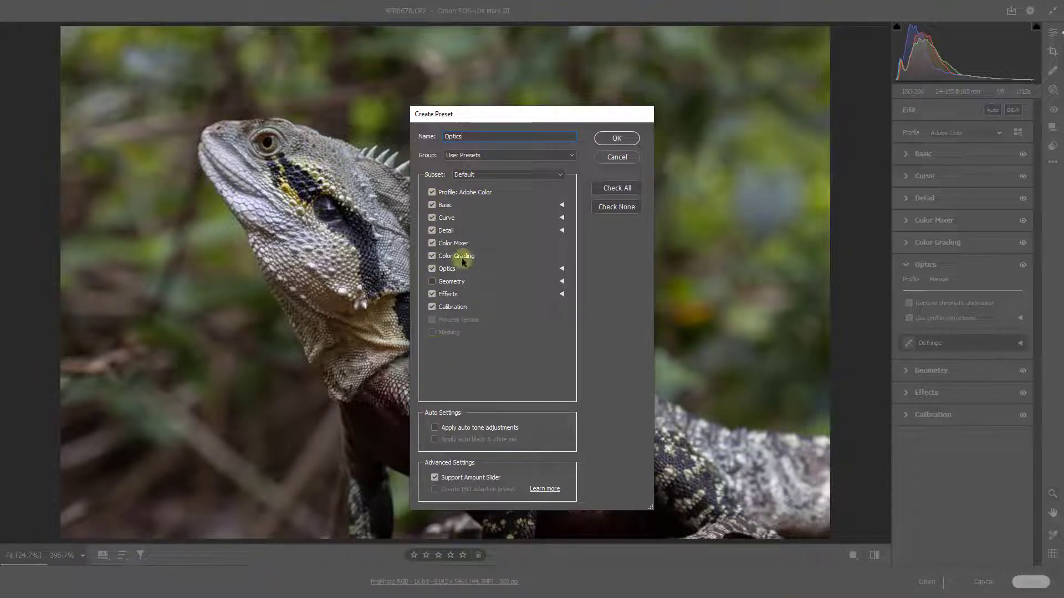
pyautogui.click(615, 140)
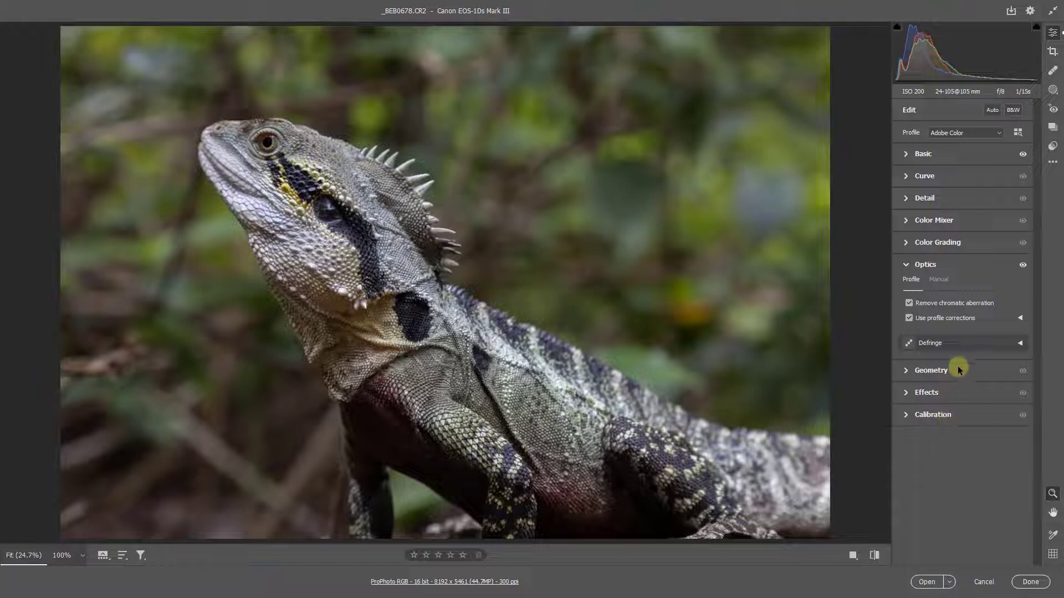
# Set the global raw default in the Camera Raw preferences to the Optics user preset
pyautogui.click(1029, 11)
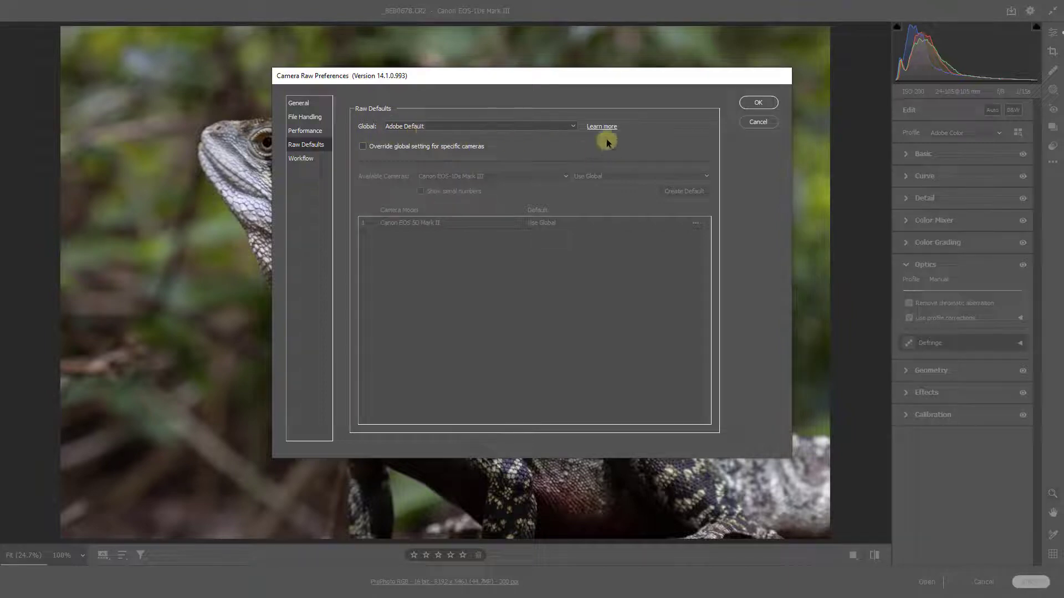
pyautogui.click(572, 126)
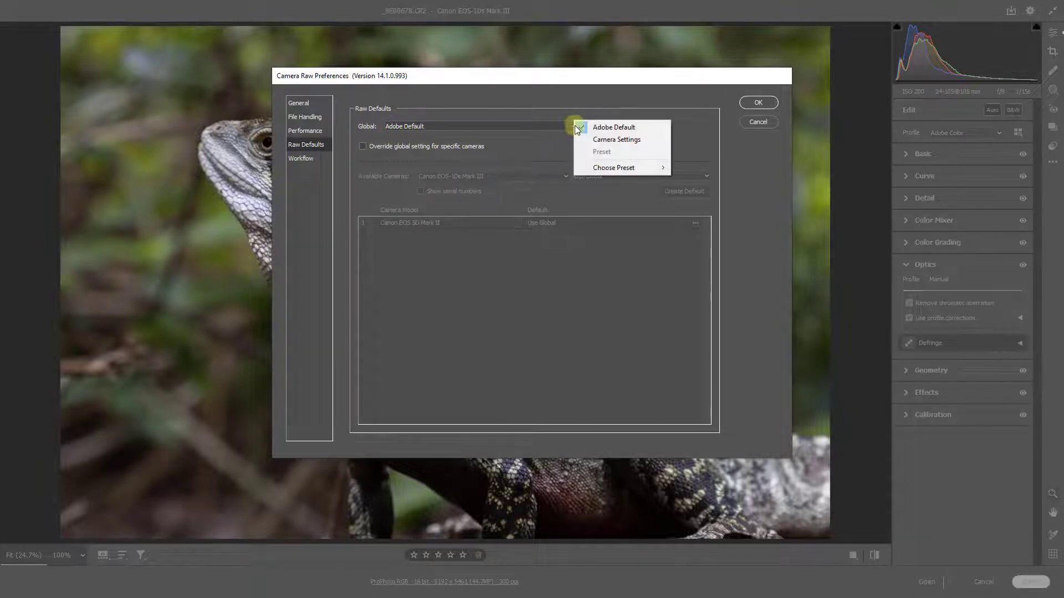
pyautogui.moveTo(612, 170)
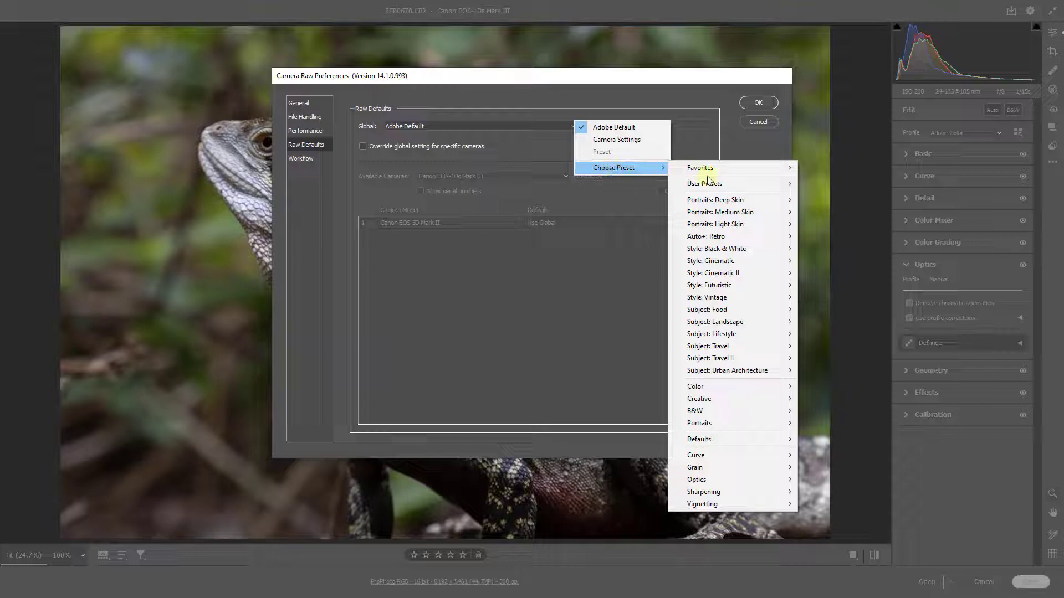
pyautogui.moveTo(705, 185)
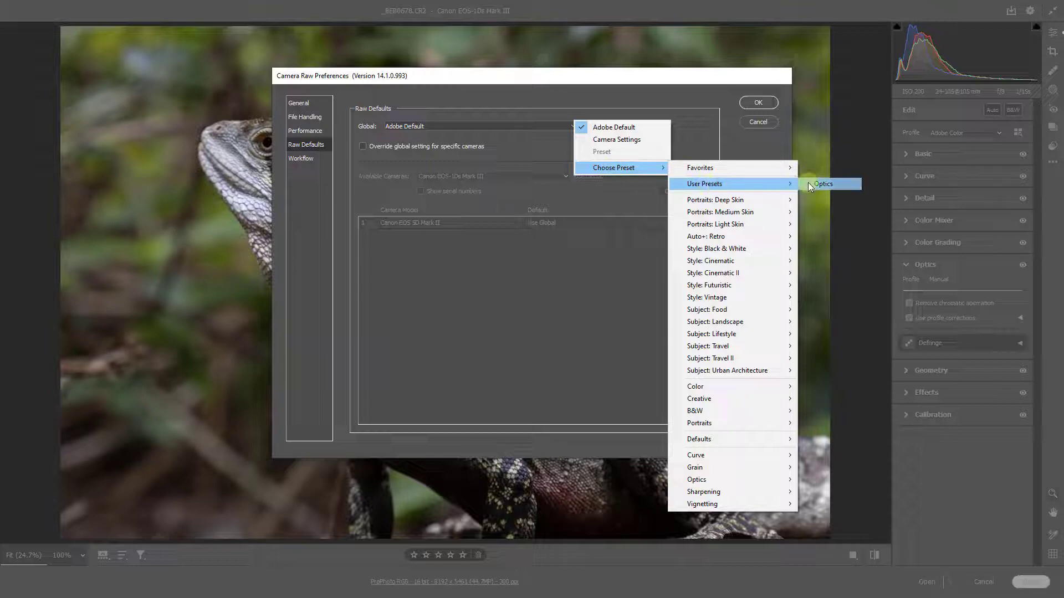
pyautogui.click(807, 183)
pyautogui.click(757, 103)
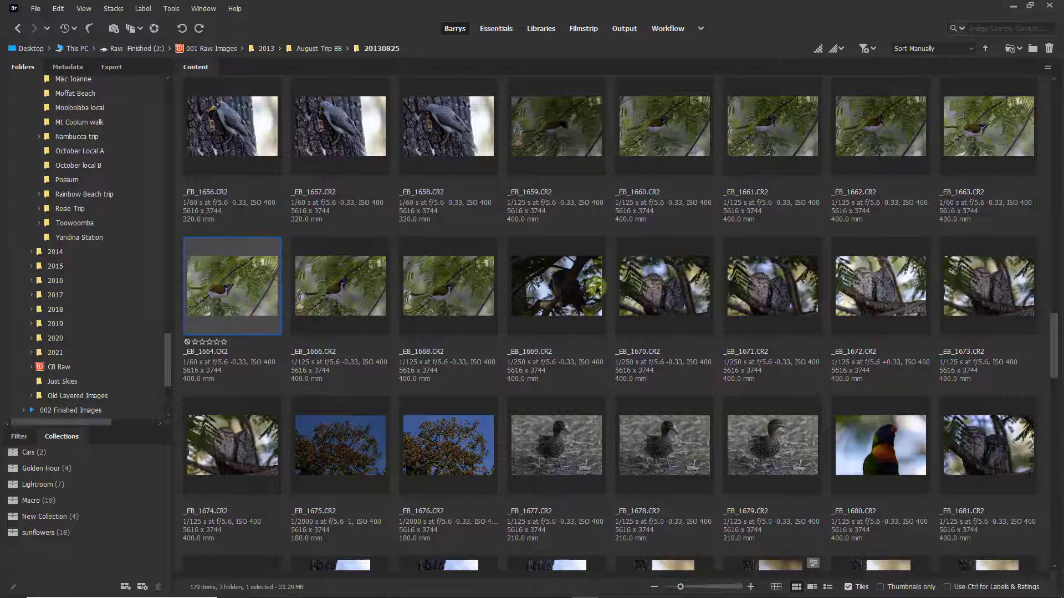
# Switch to Bridge and open the raw photo _EB_1664.CR2 for editing
pyautogui.doubleClick(230, 288)
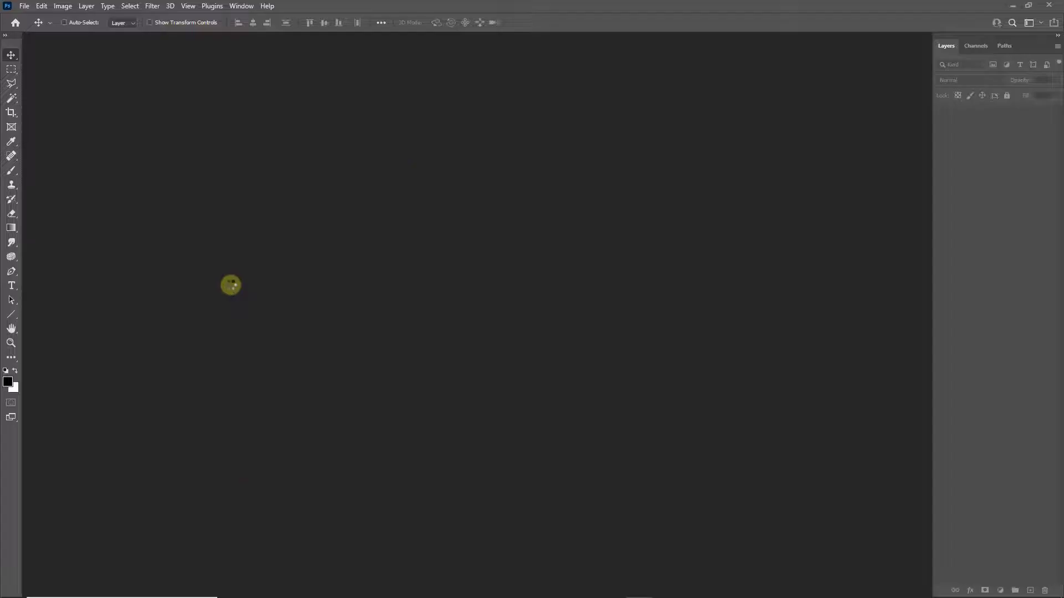